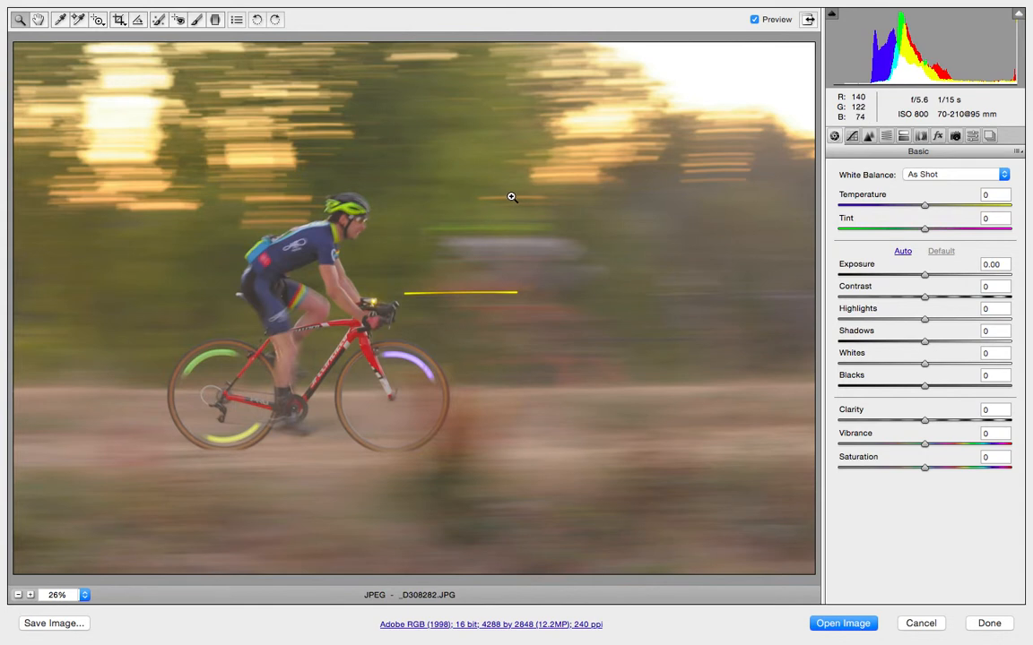
Crop the photo at a 2 to 3 ratio to about 4013 by 2675 pixels, trimming all four edges around the cyclist.
{"action": "left_click", "coordinate": [120, 19]}
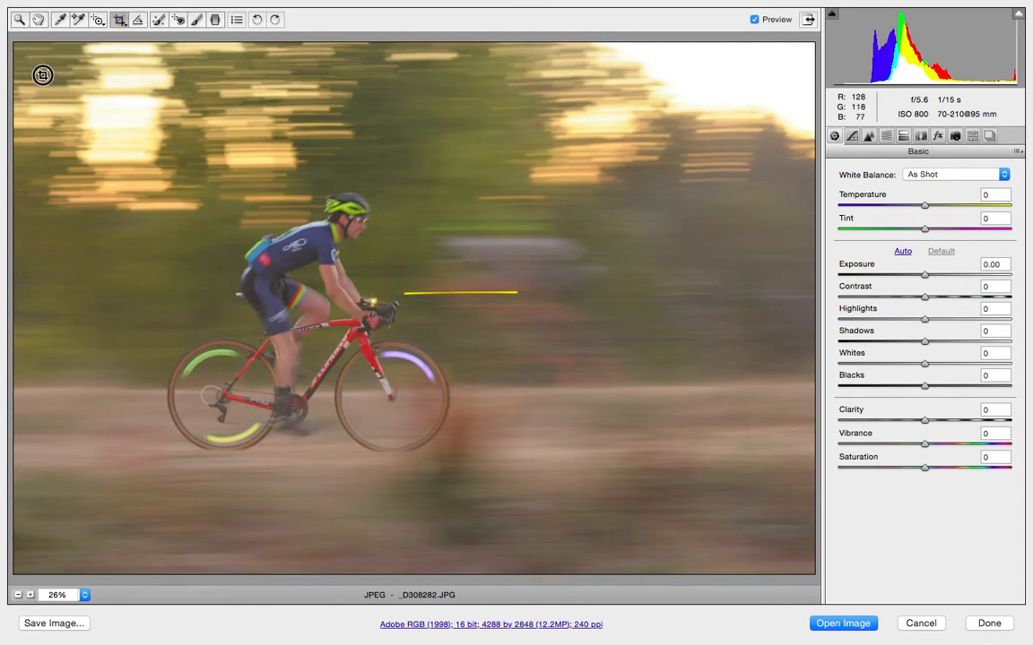
{"action": "left_click_drag", "start_coordinate": [42, 74], "coordinate": [1020, 596]}
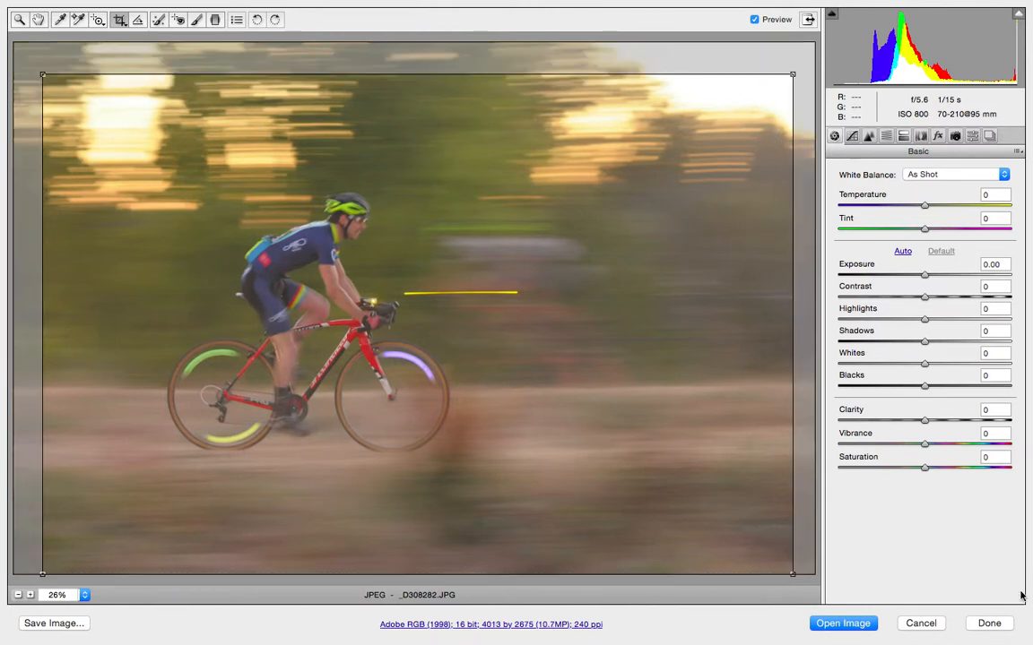
{"action": "mouse_move", "coordinate": [688, 438]}
{"action": "left_mouse_down"}
{"action": "mouse_move", "coordinate": [693, 419]}
{"action": "mouse_move", "coordinate": [681, 417]}
{"action": "left_mouse_up"}
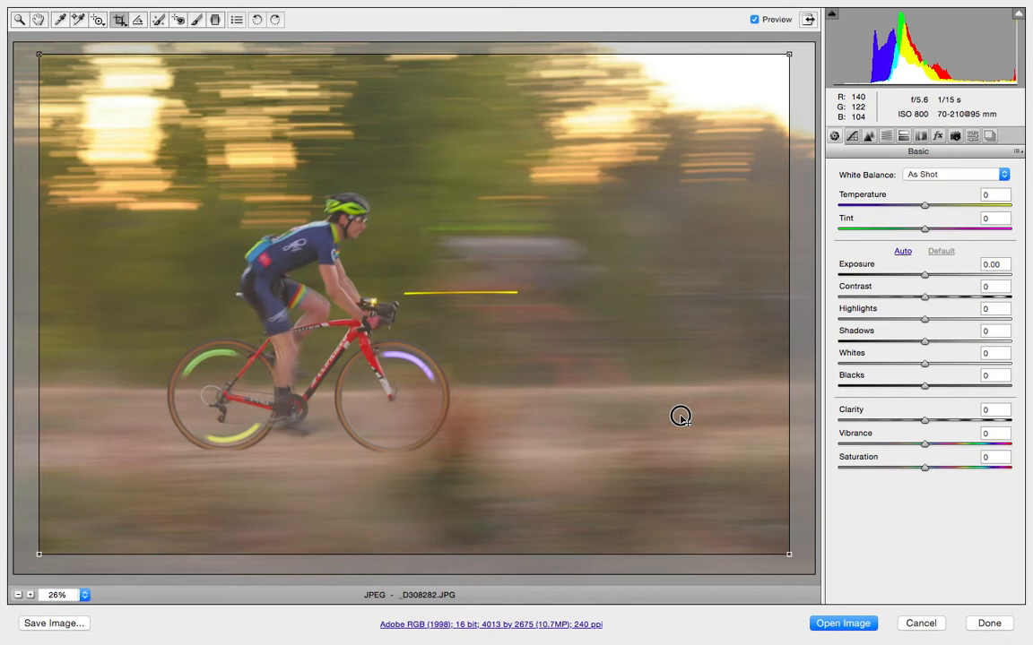
{"action": "left_click_drag", "start_coordinate": [681, 417], "coordinate": [680, 421]}
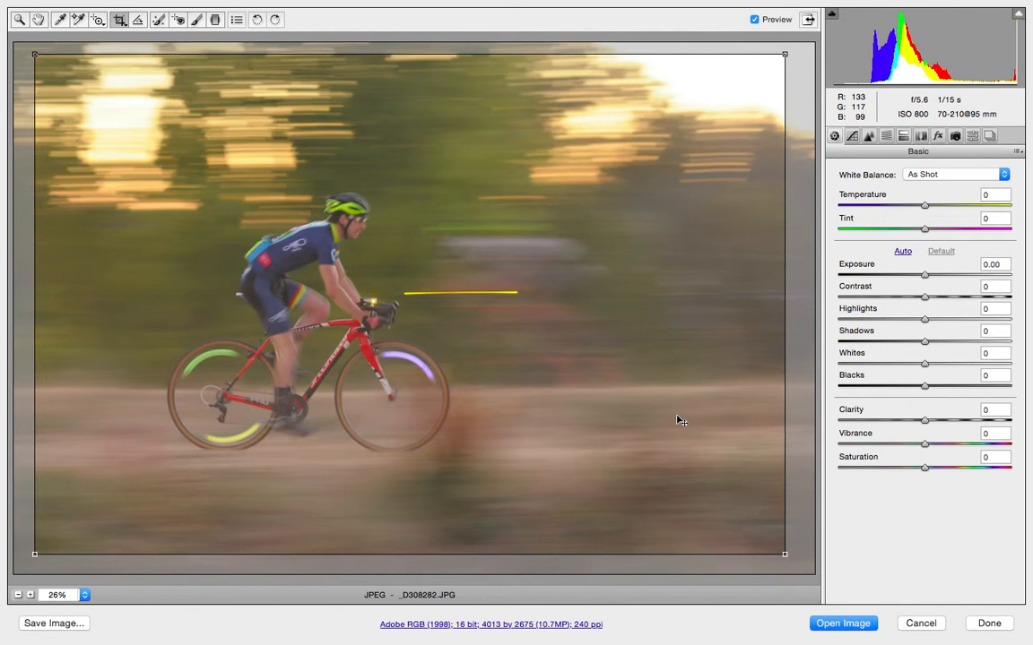
{"action": "key", "text": "Return"}
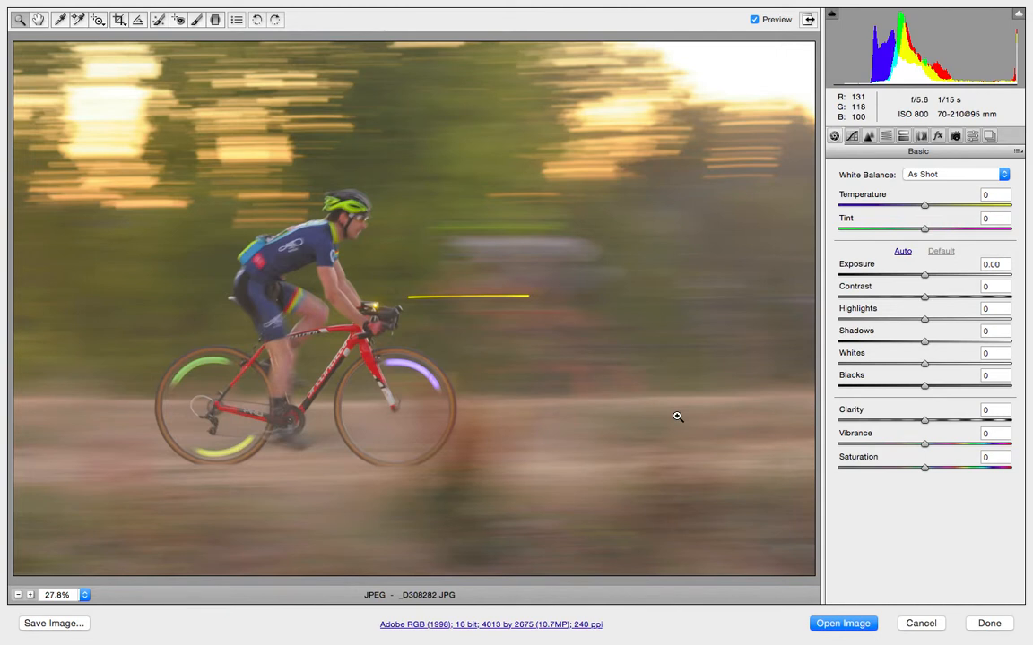
Reopen the crop on the photo and clear it.
{"action": "key", "text": "c"}
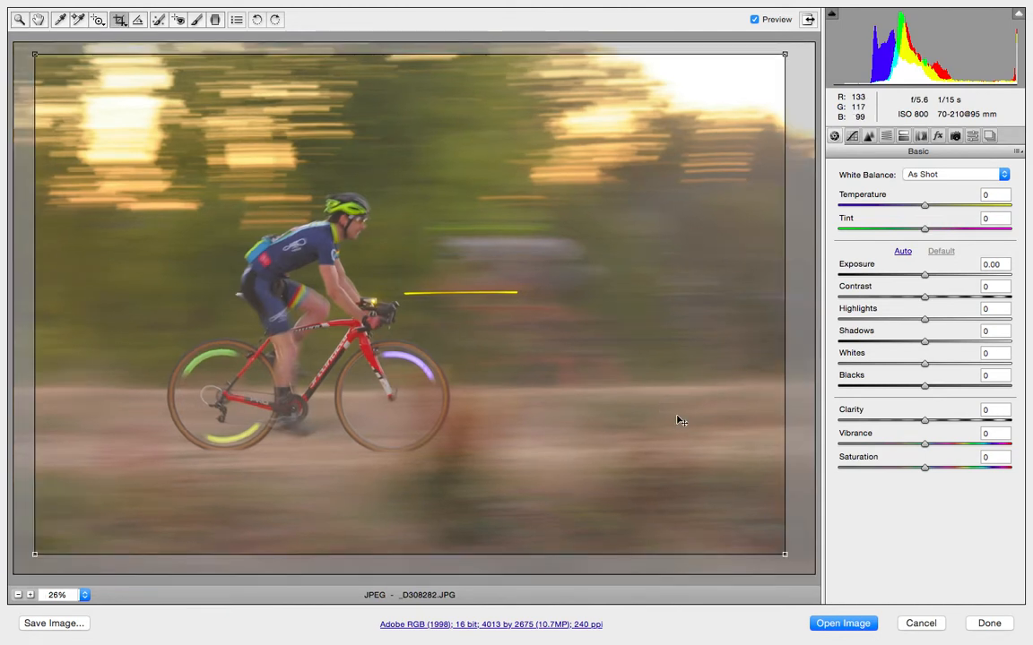
{"action": "right_click", "coordinate": [679, 420]}
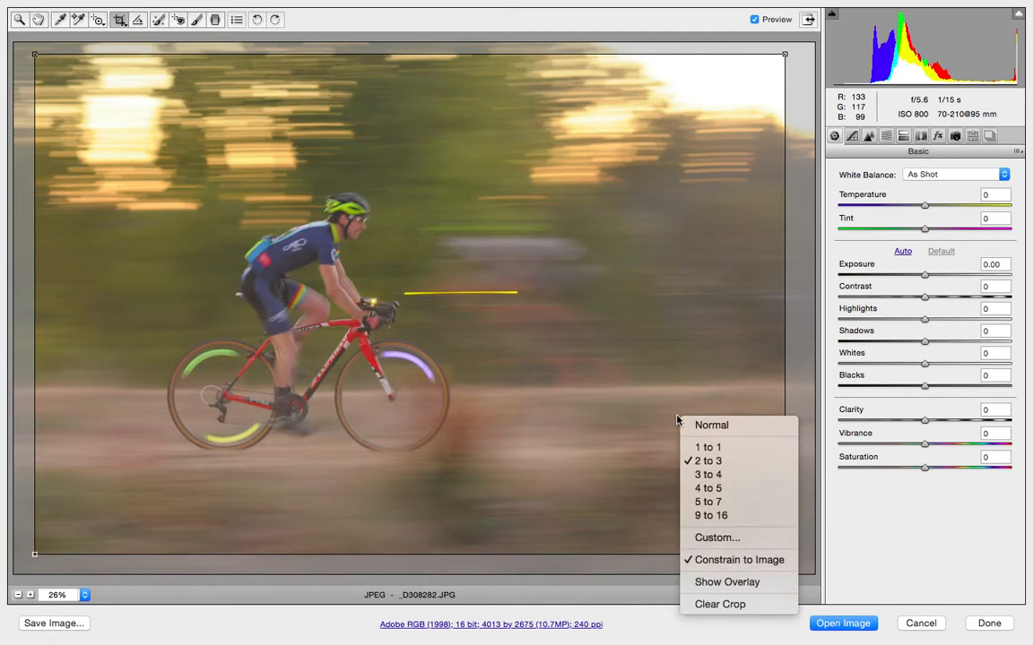
{"action": "left_click", "coordinate": [729, 607]}
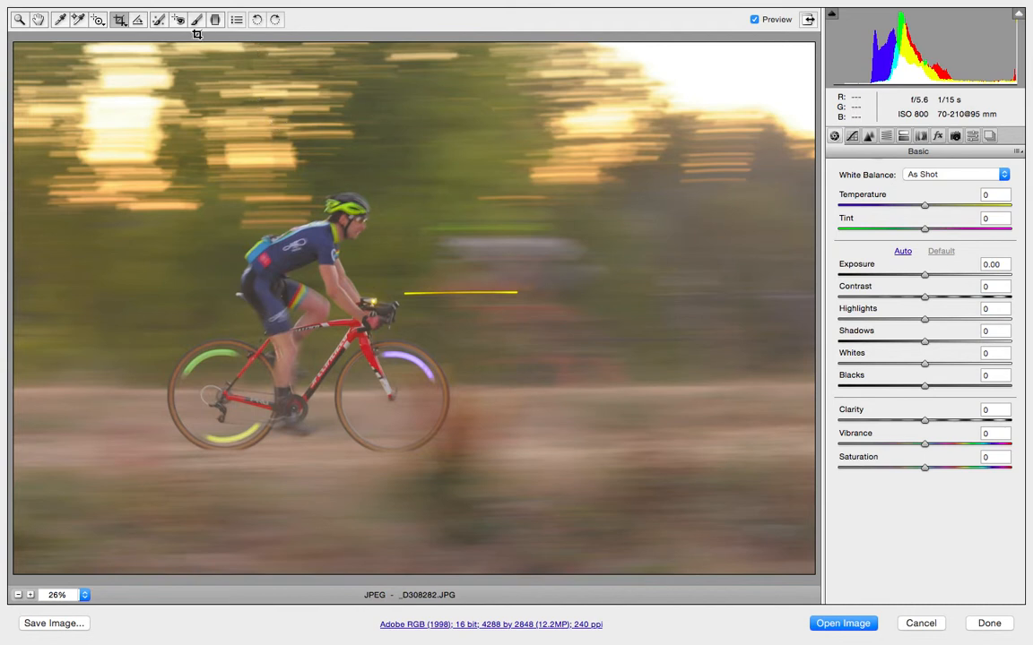
Straighten the photo along the upper edge of the dirt road across the full image width, and apply the resulting crop.
{"action": "left_click", "coordinate": [138, 22]}
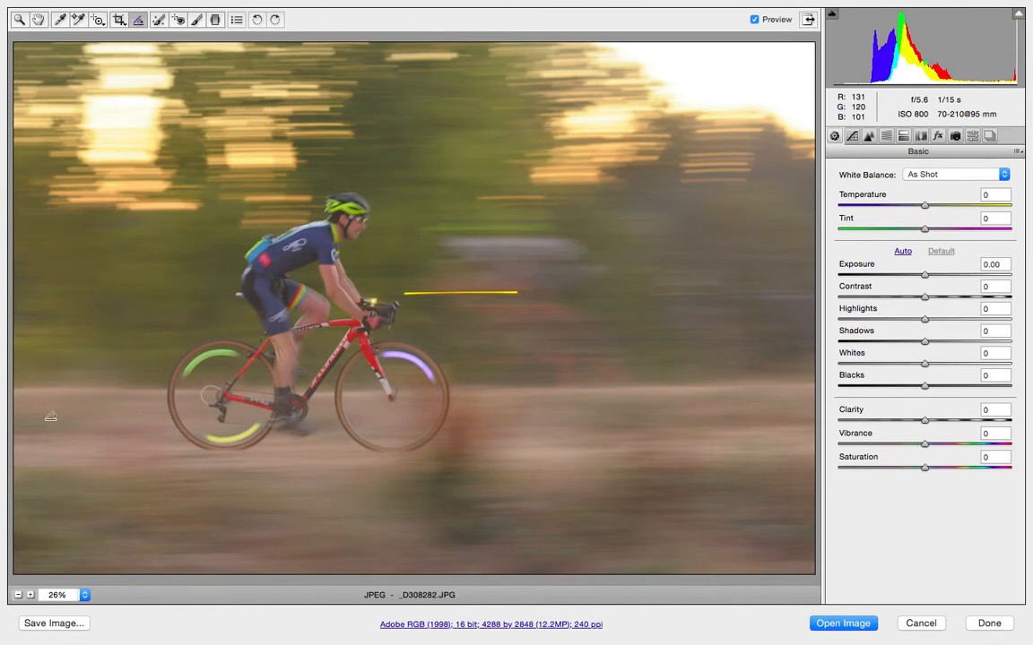
{"action": "left_click_drag", "start_coordinate": [16, 388], "coordinate": [822, 387]}
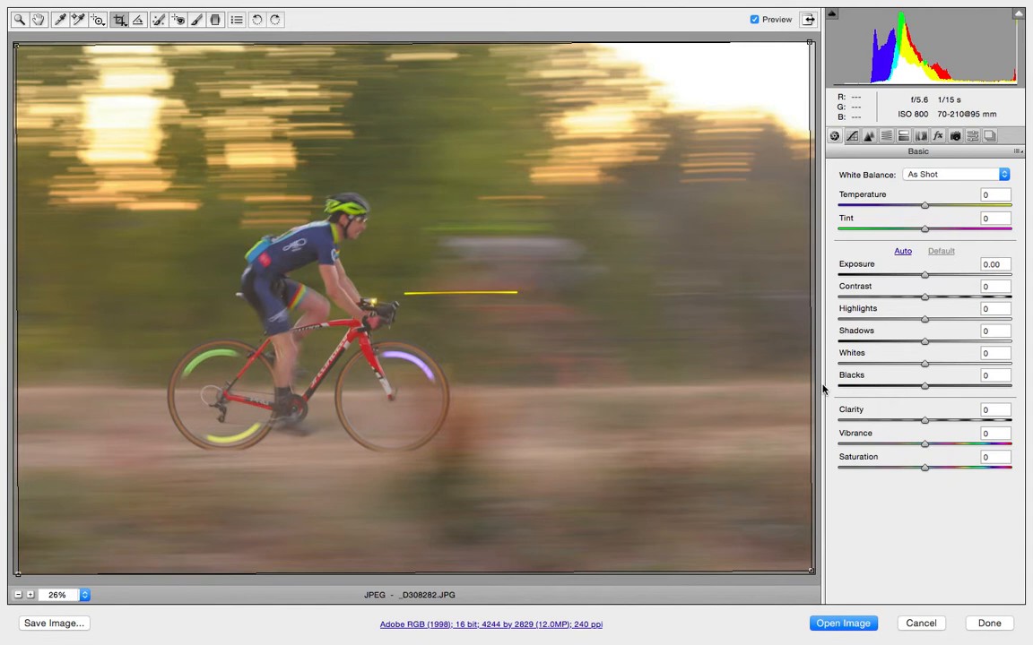
{"action": "key", "text": "z"}
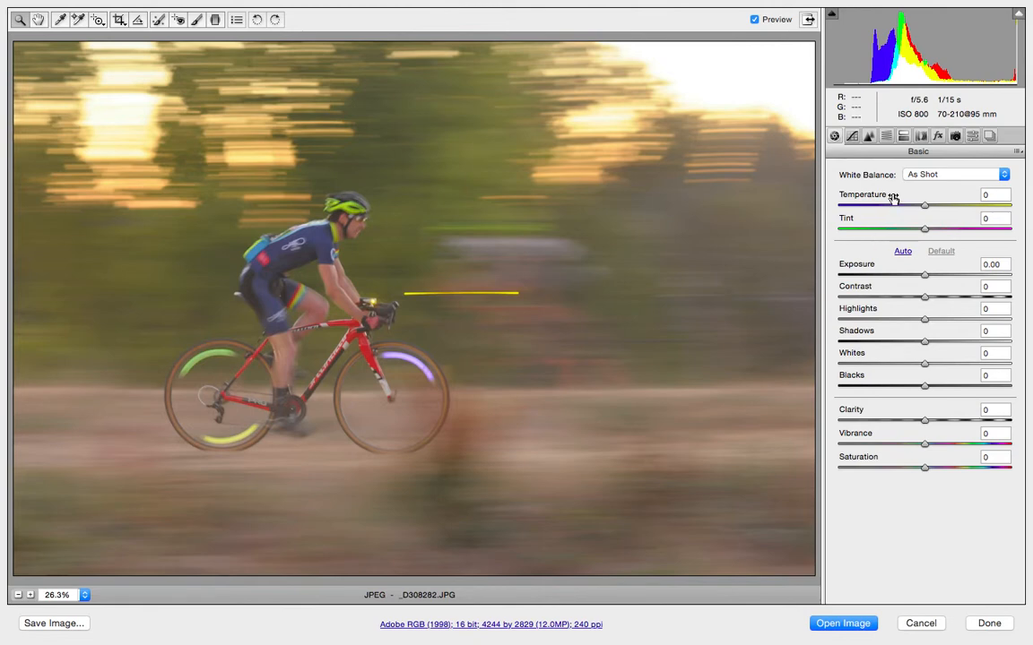
Set the white balance Temperature to +1 and lower the Exposure to -0.40.
{"action": "left_click", "coordinate": [926, 207]}
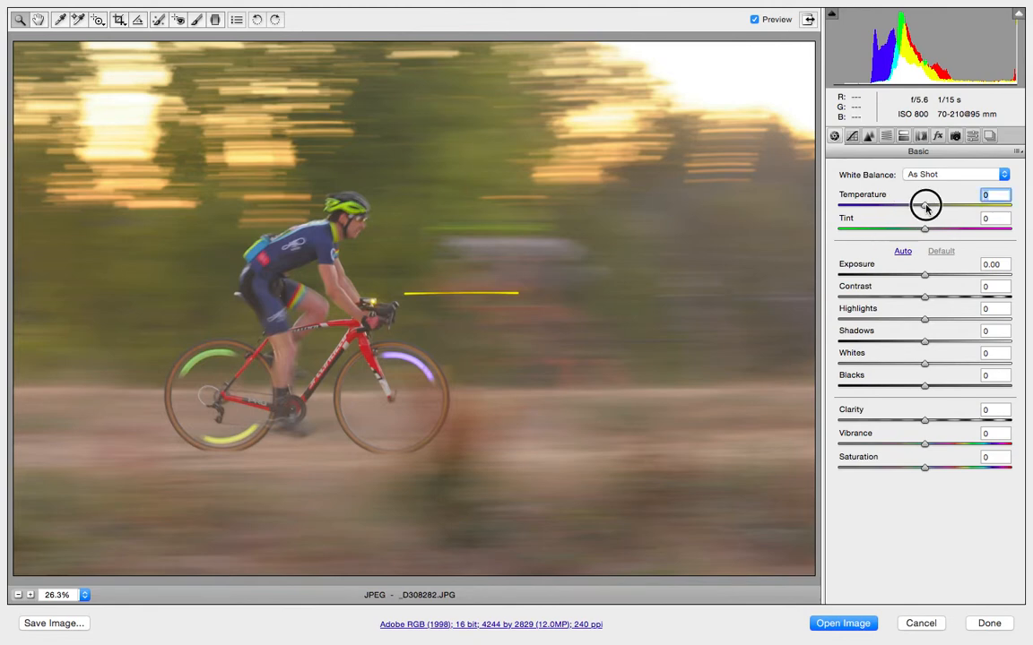
{"action": "mouse_move", "coordinate": [926, 208]}
{"action": "left_mouse_down"}
{"action": "mouse_move", "coordinate": [941, 207]}
{"action": "mouse_move", "coordinate": [905, 207]}
{"action": "mouse_move", "coordinate": [926, 206]}
{"action": "left_mouse_up"}
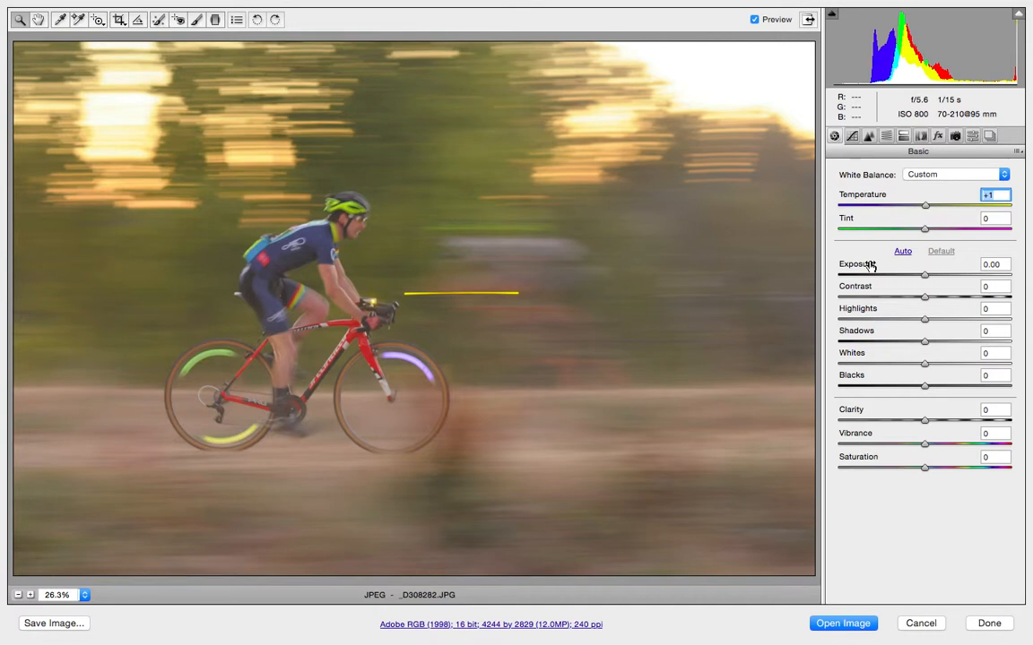
{"action": "left_click", "coordinate": [869, 265]}
{"action": "left_click_drag", "start_coordinate": [870, 265], "coordinate": [869, 268]}
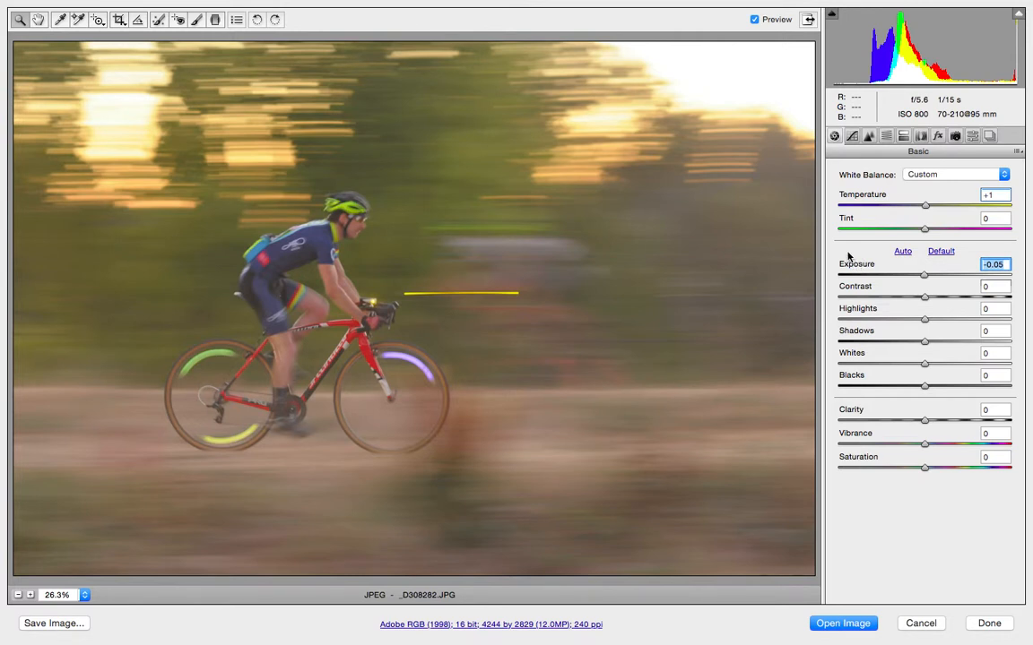
{"action": "key", "text": "Down"}
{"action": "key", "text": "Down"}
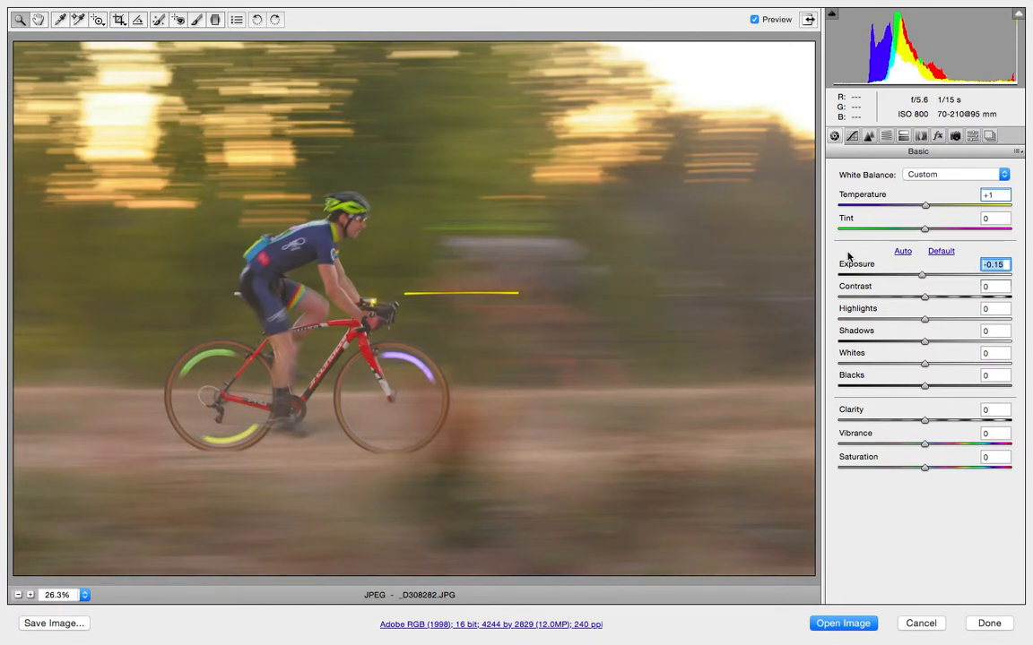
{"action": "key", "text": "Down"}
{"action": "key", "text": "Down"}
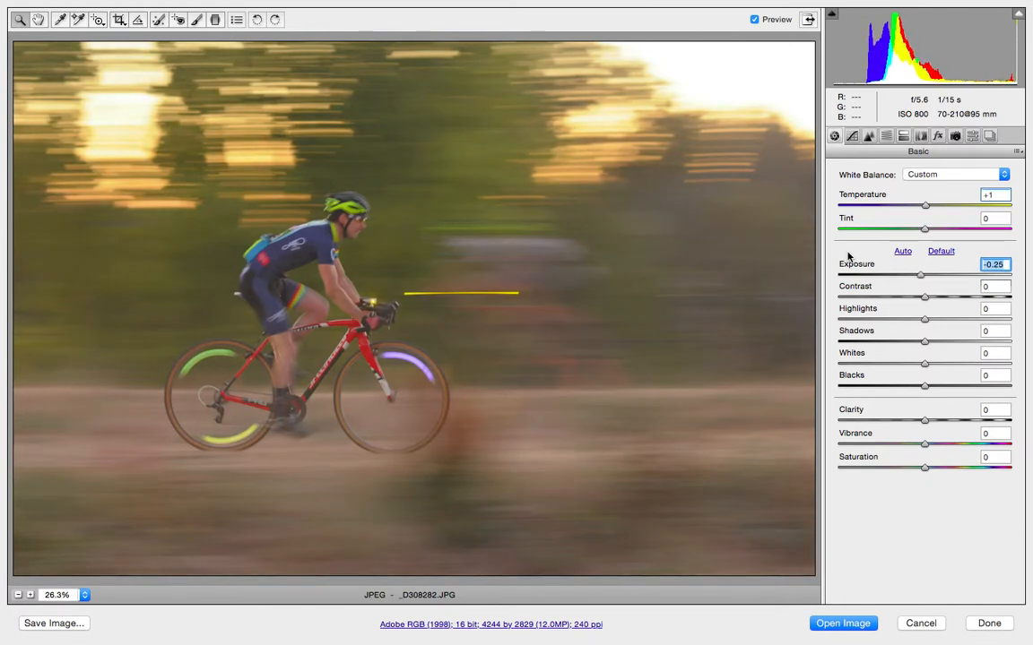
{"action": "key", "text": "Down"}
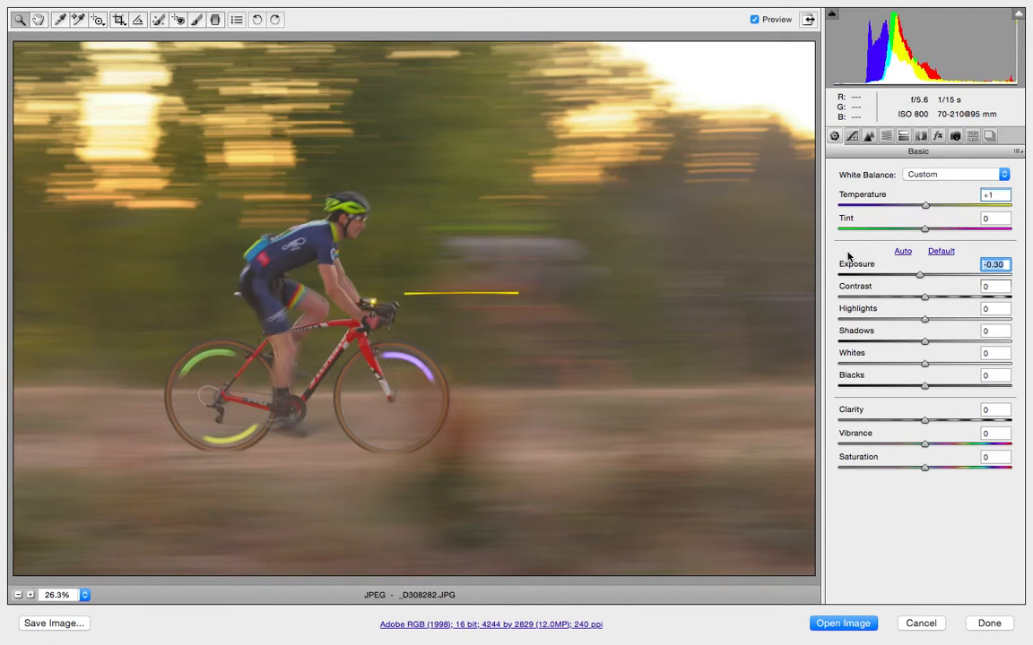
{"action": "key", "text": "Down"}
{"action": "key", "text": "Down"}
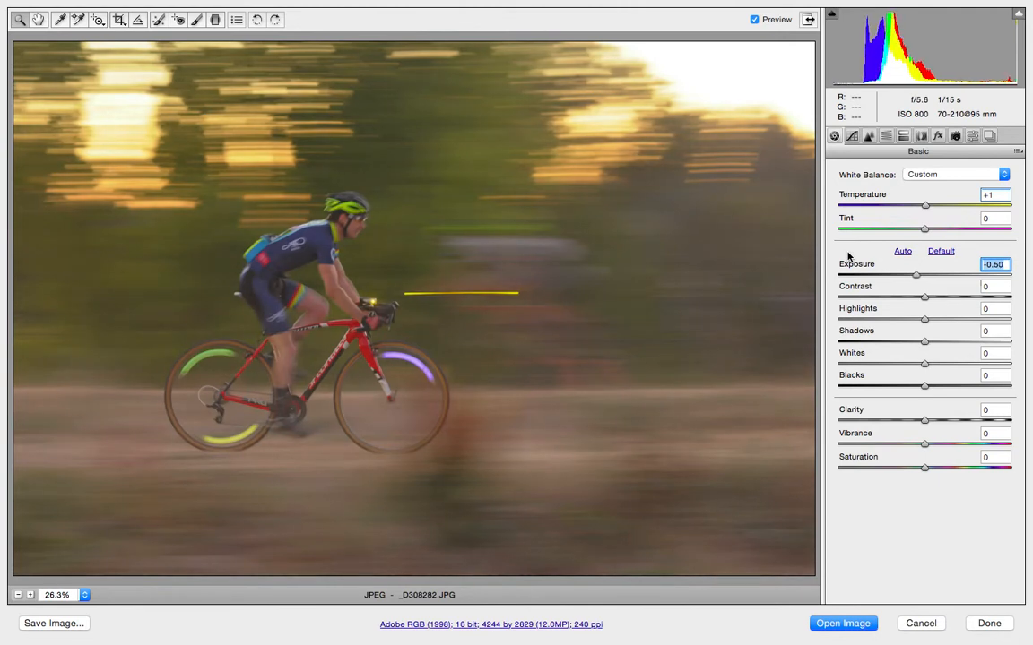
{"action": "key", "text": "Down"}
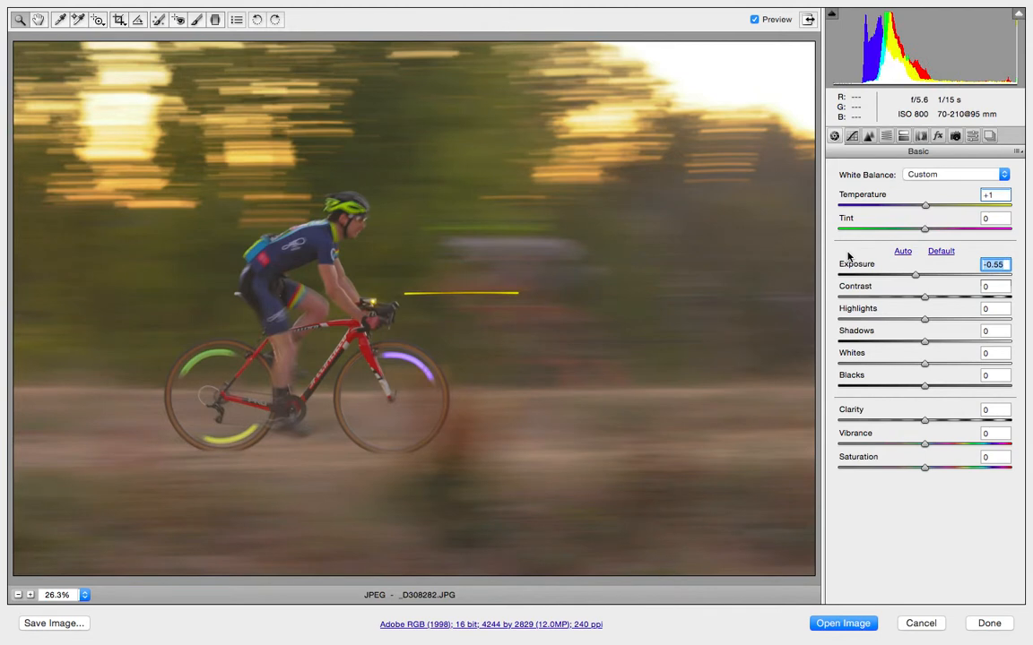
{"action": "key", "text": "Down"}
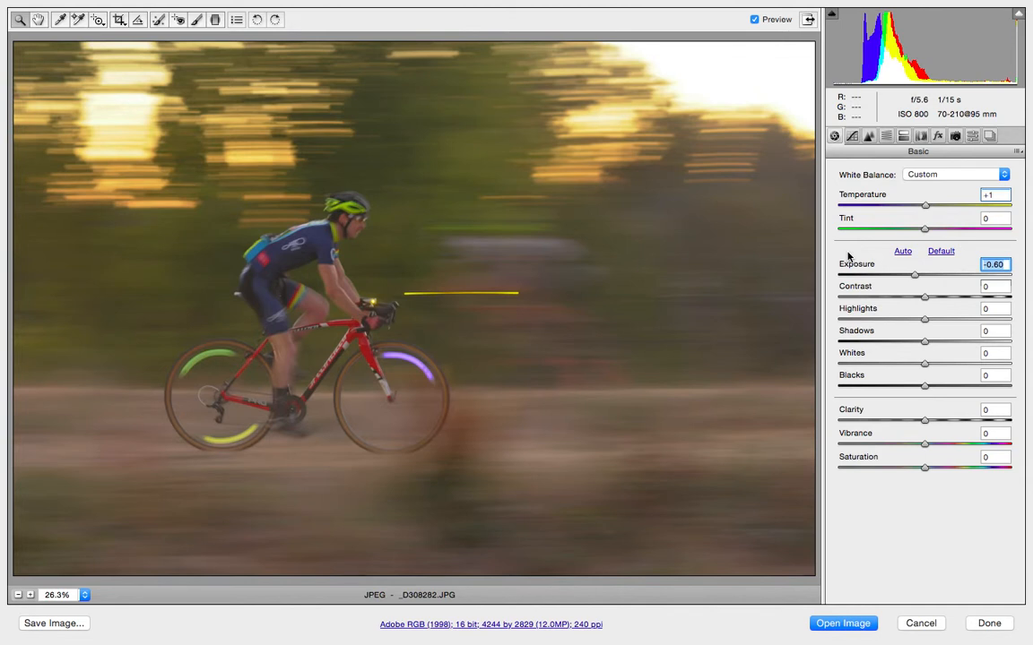
{"action": "key", "text": "Up"}
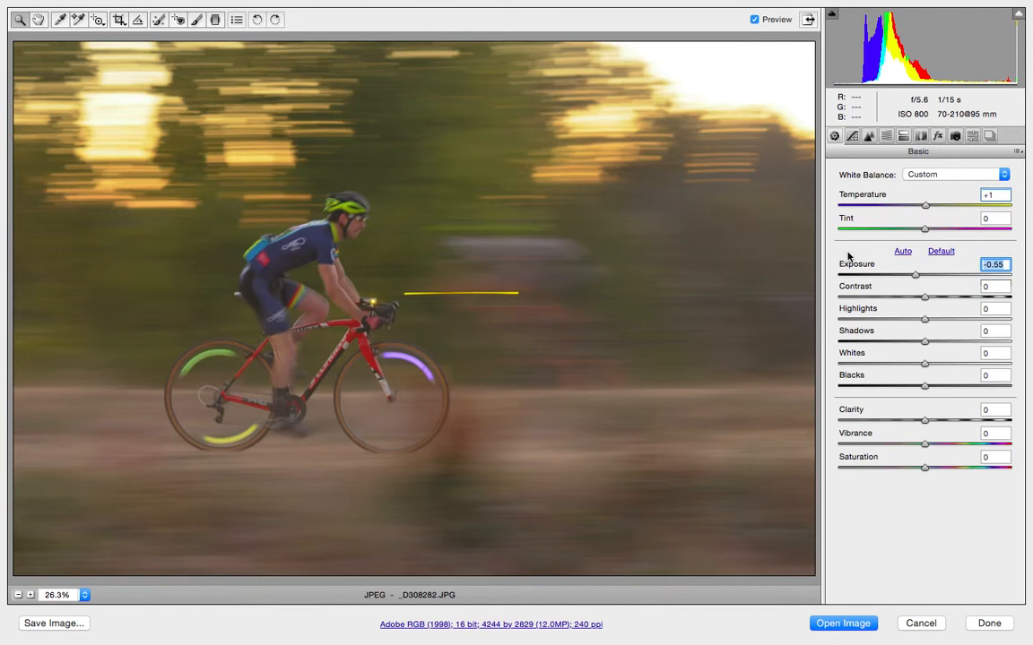
{"action": "key", "text": "Up"}
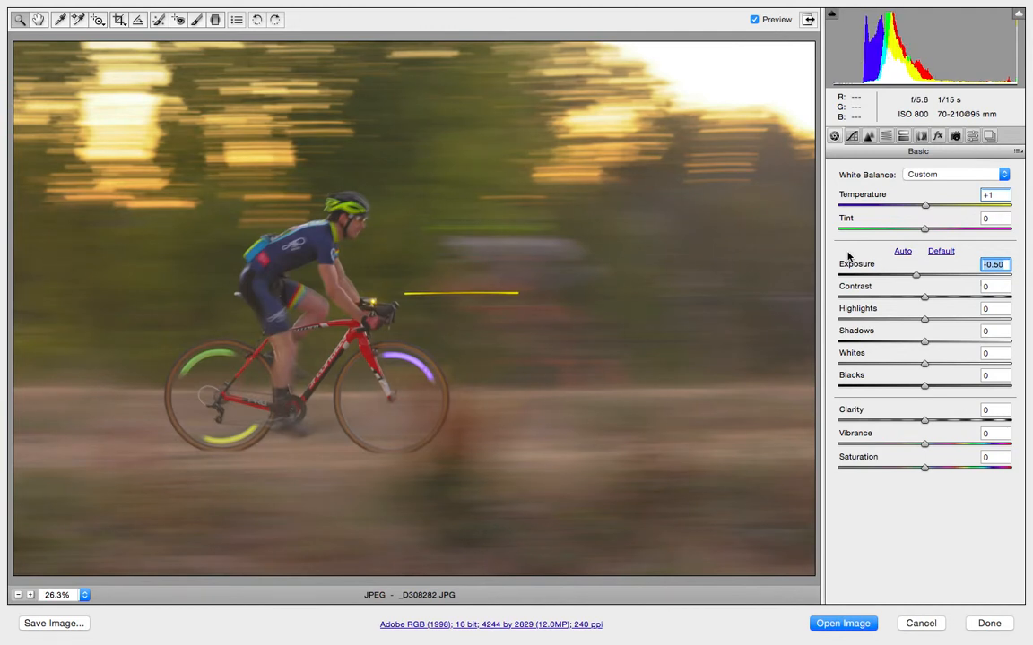
{"action": "key", "text": "Up"}
{"action": "key", "text": "Up"}
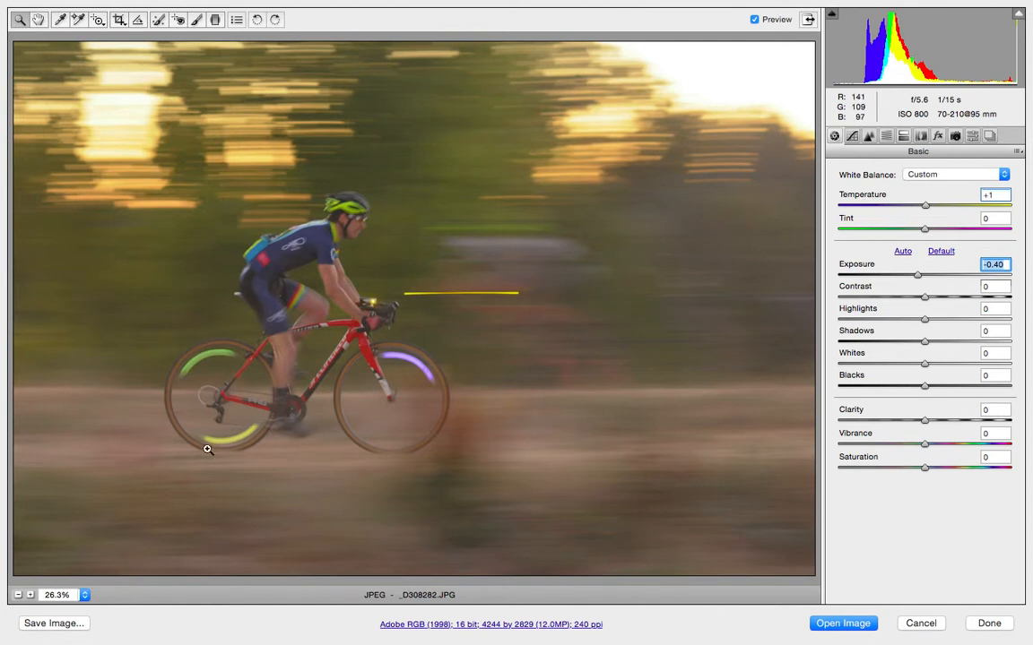
Set Highlights to +25 and Shadows to -6.
{"action": "left_click", "coordinate": [868, 311]}
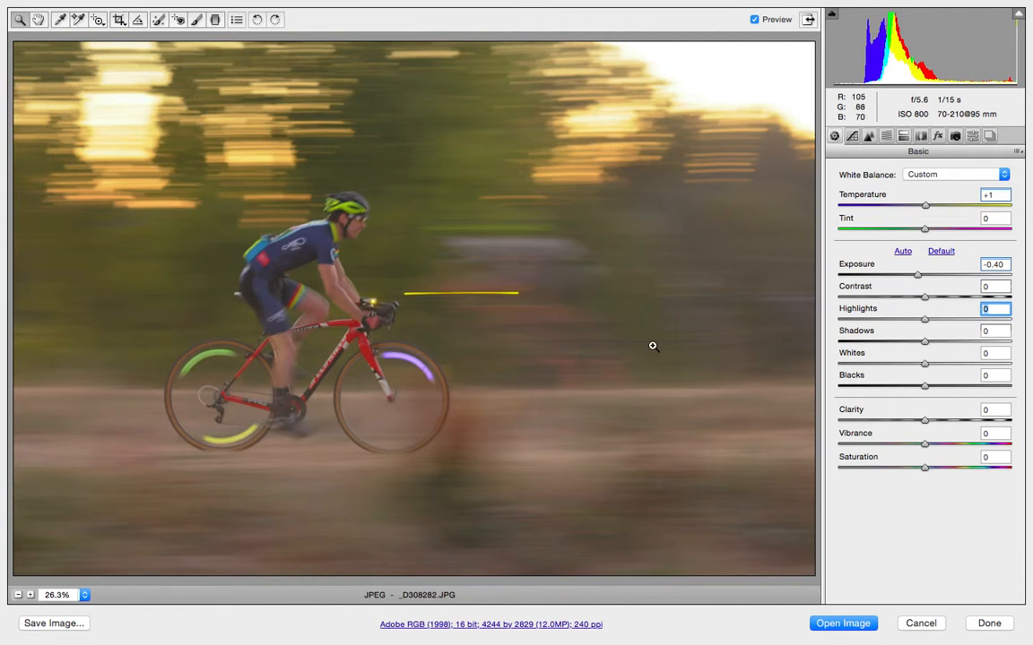
{"action": "left_click", "coordinate": [924, 321]}
{"action": "left_click_drag", "start_coordinate": [923, 322], "coordinate": [943, 329]}
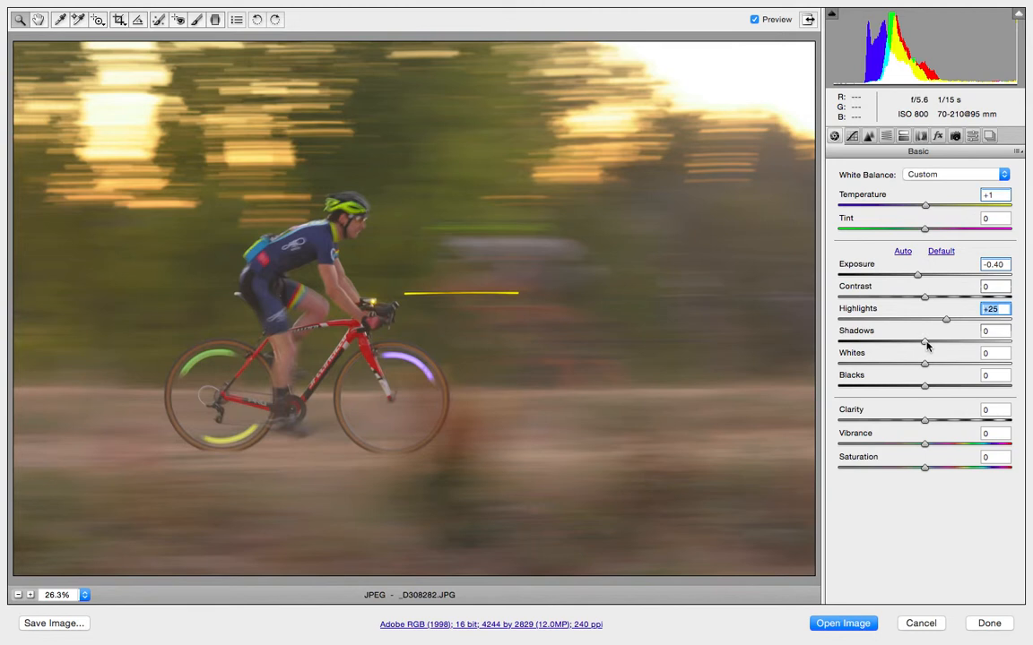
{"action": "mouse_move", "coordinate": [924, 343]}
{"action": "left_mouse_down"}
{"action": "mouse_move", "coordinate": [989, 327]}
{"action": "mouse_move", "coordinate": [814, 347]}
{"action": "mouse_move", "coordinate": [919, 342]}
{"action": "left_mouse_up"}
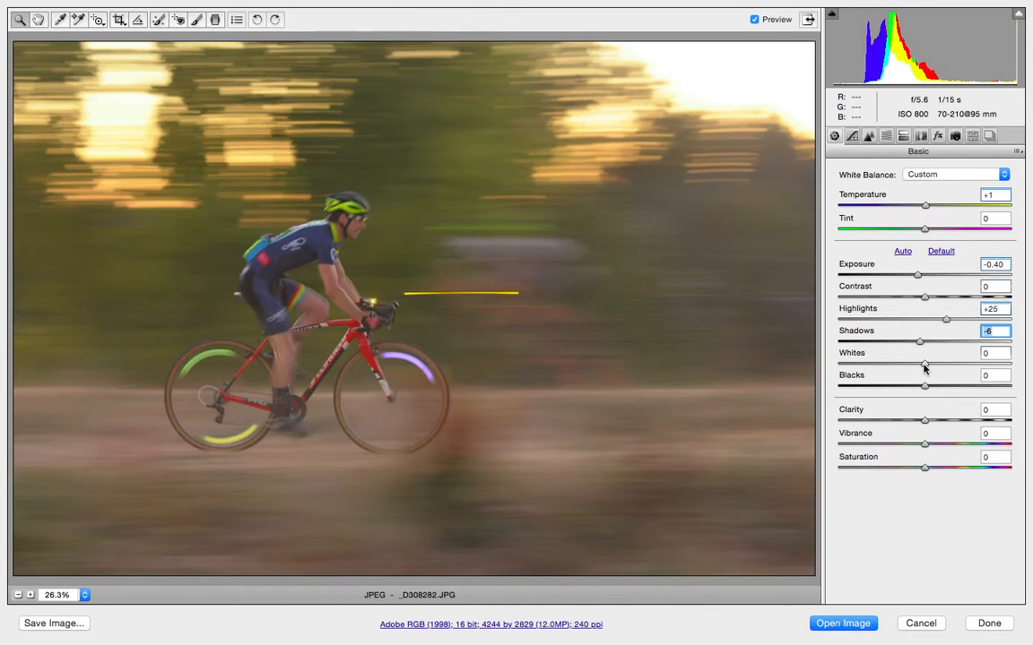
Set Whites to +25 and Blacks to -20.
{"action": "left_click_drag", "start_coordinate": [924, 366], "coordinate": [769, 351]}
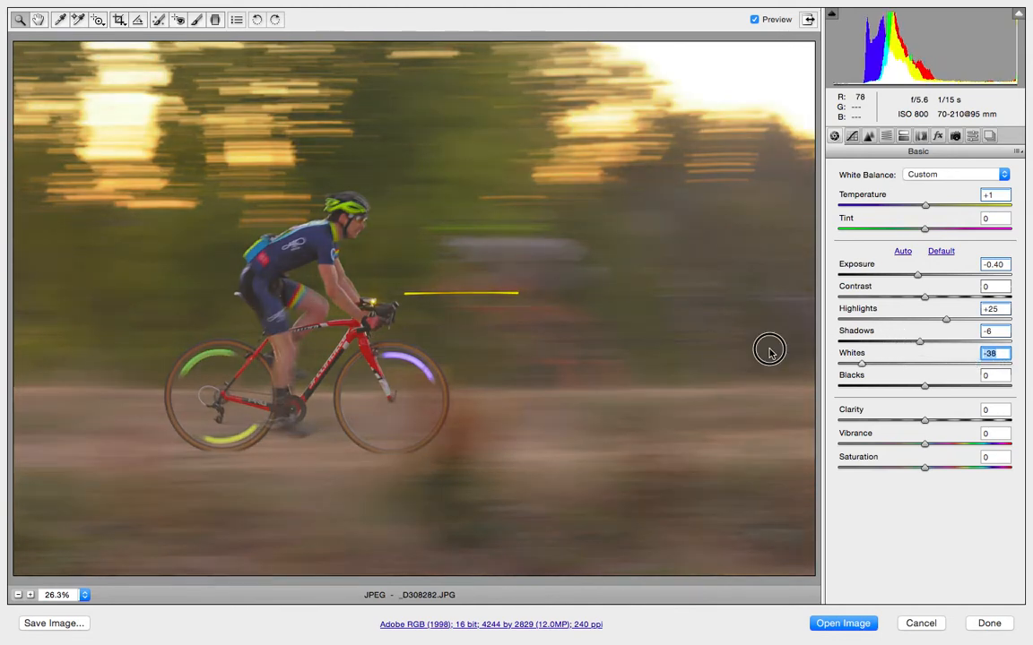
{"action": "key", "text": "super+z"}
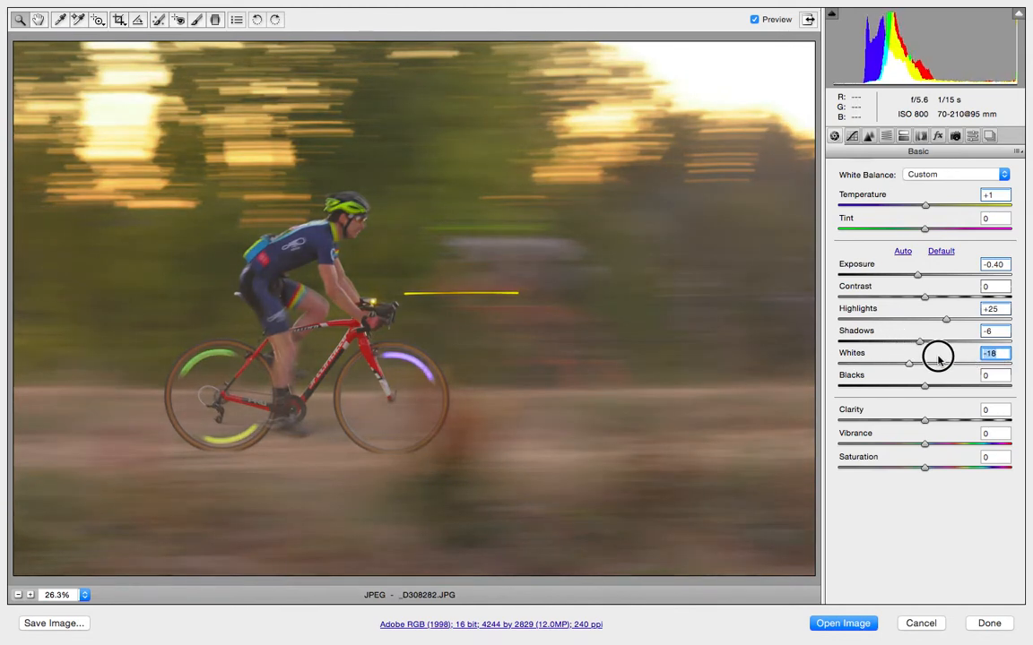
{"action": "mouse_move", "coordinate": [935, 352]}
{"action": "left_mouse_down"}
{"action": "mouse_move", "coordinate": [1025, 359]}
{"action": "mouse_move", "coordinate": [741, 366]}
{"action": "mouse_move", "coordinate": [788, 373]}
{"action": "mouse_move", "coordinate": [820, 392]}
{"action": "mouse_move", "coordinate": [1032, 359]}
{"action": "mouse_move", "coordinate": [988, 348]}
{"action": "mouse_move", "coordinate": [919, 370]}
{"action": "mouse_move", "coordinate": [954, 363]}
{"action": "mouse_move", "coordinate": [945, 362]}
{"action": "left_mouse_up"}
{"action": "key", "text": "super+z"}
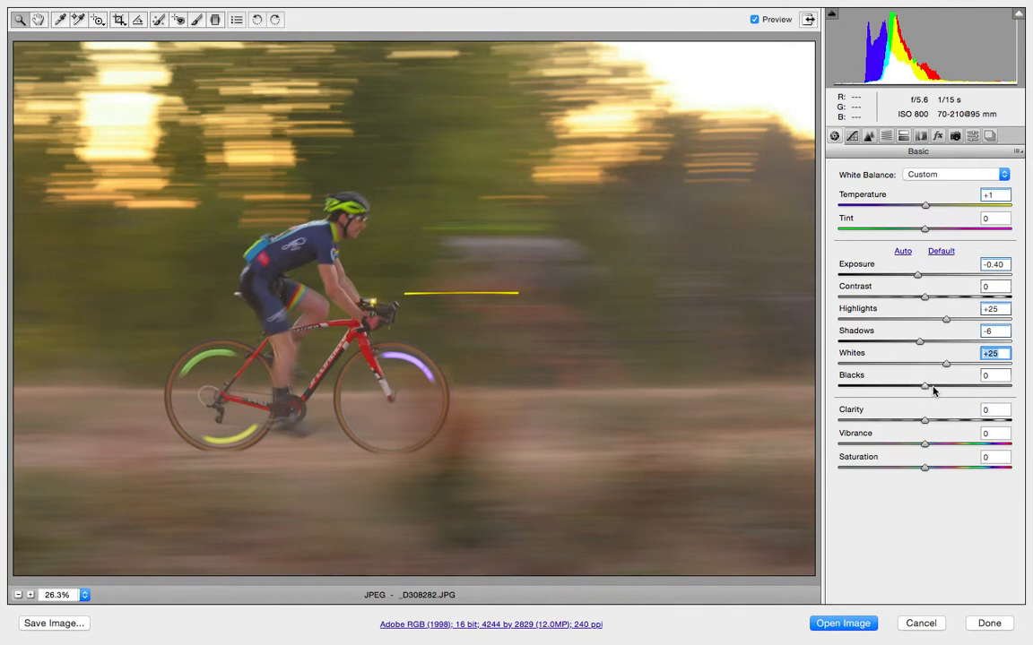
{"action": "left_click", "coordinate": [850, 378]}
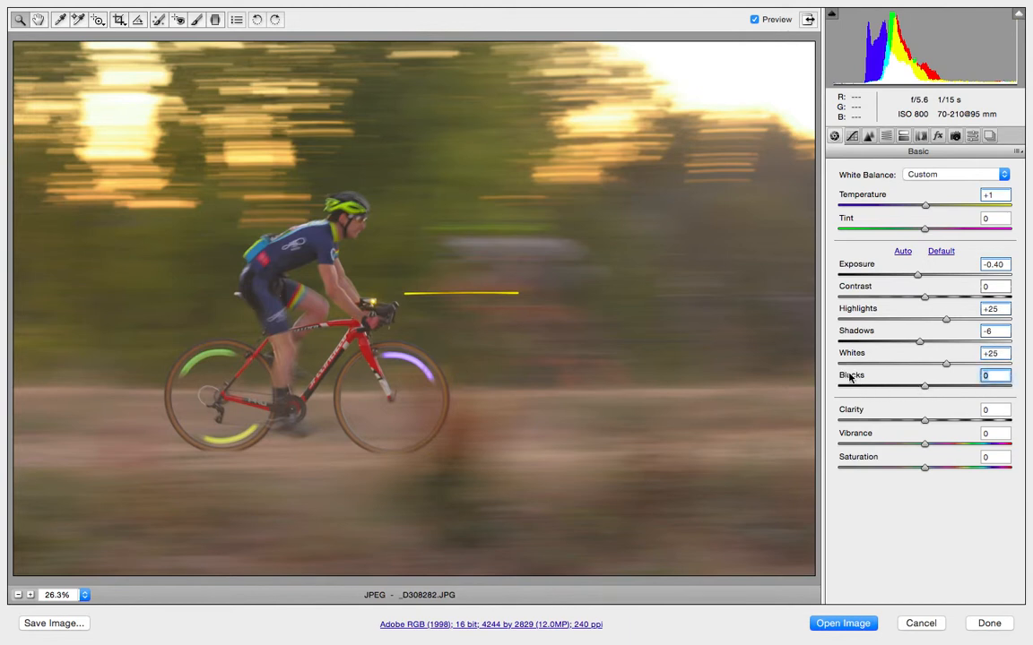
{"action": "mouse_move", "coordinate": [925, 388]}
{"action": "left_mouse_down"}
{"action": "mouse_move", "coordinate": [906, 391]}
{"action": "mouse_move", "coordinate": [940, 385]}
{"action": "mouse_move", "coordinate": [909, 387]}
{"action": "left_mouse_up"}
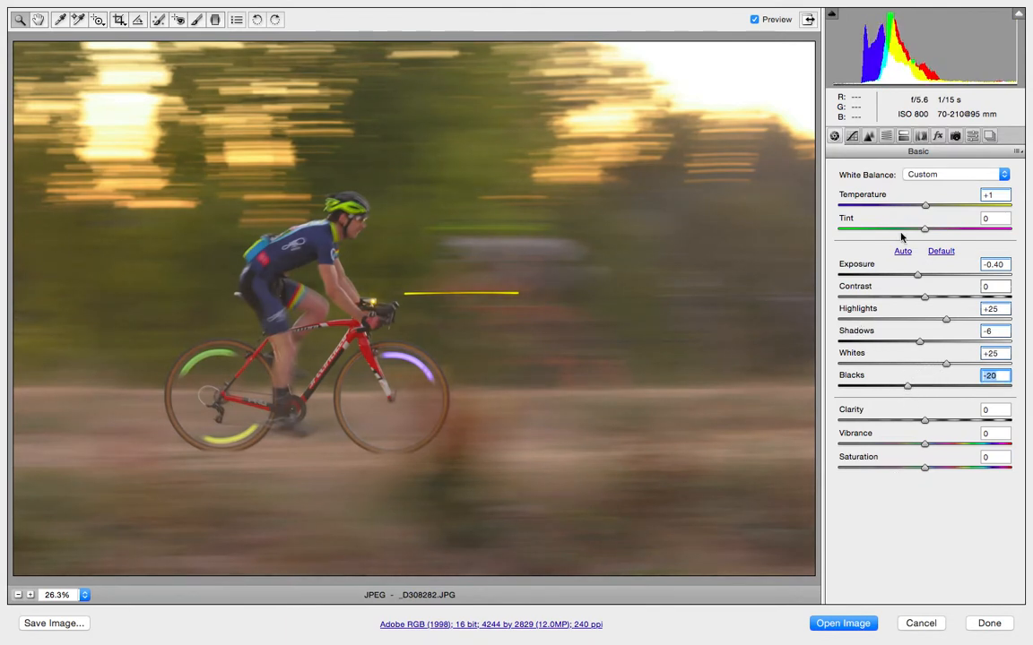
Compare the photo before and after the basic adjustments by switching the preview off and on several times.
{"action": "left_click", "coordinate": [755, 20]}
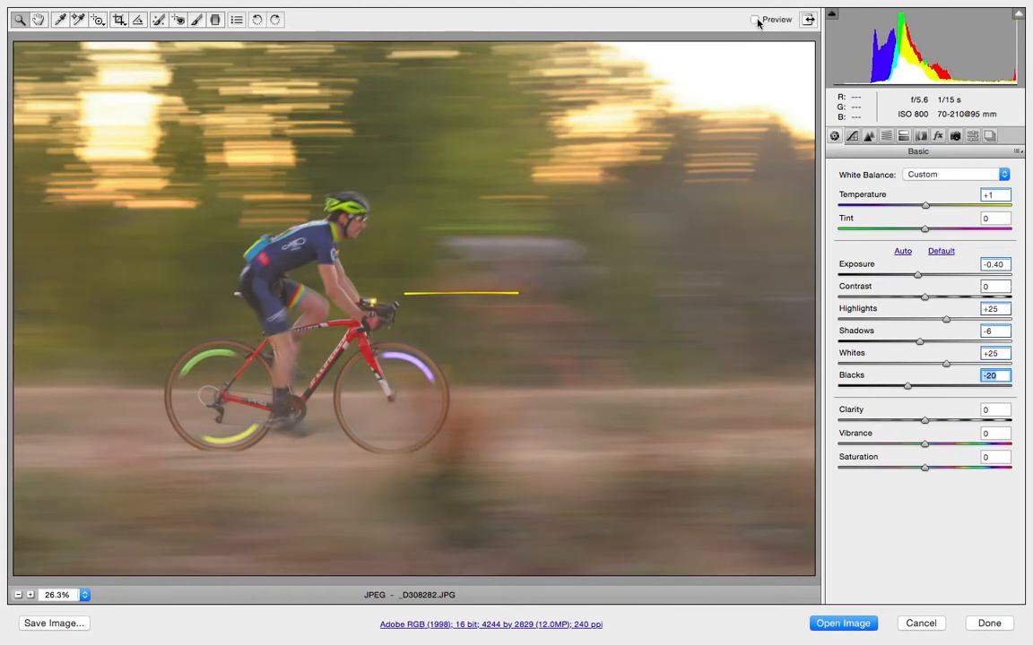
{"action": "left_click", "coordinate": [756, 20]}
{"action": "left_click", "coordinate": [756, 20]}
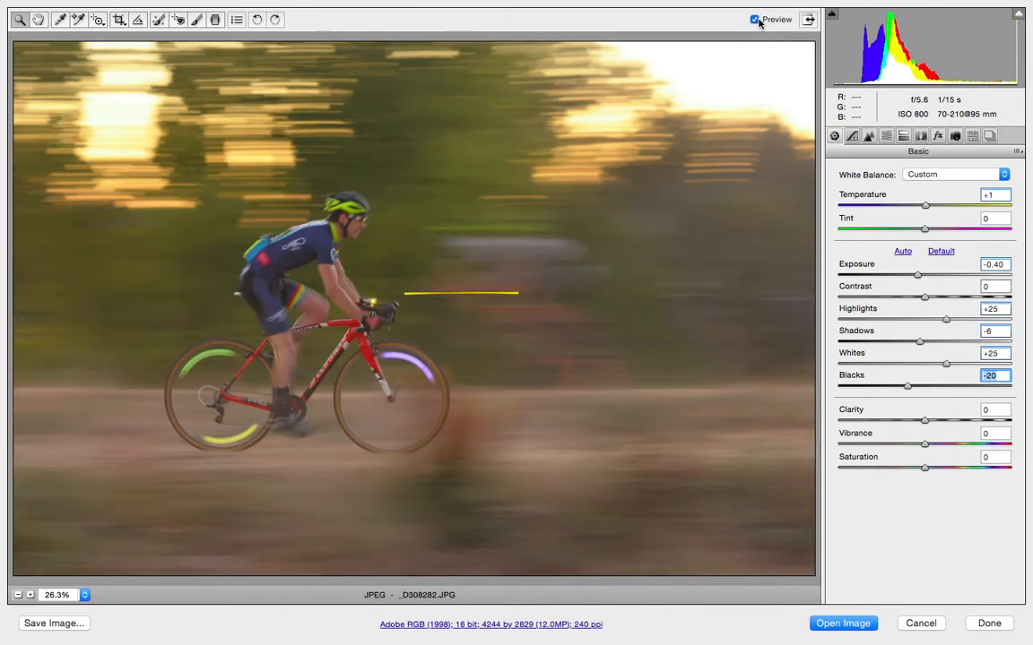
{"action": "left_click", "coordinate": [756, 20]}
{"action": "left_click", "coordinate": [756, 20]}
{"action": "left_click", "coordinate": [755, 19]}
Push Clarity to +100 to judge its effect on the photo, and settle it at +59.
{"action": "left_click_drag", "start_coordinate": [853, 411], "coordinate": [969, 403]}
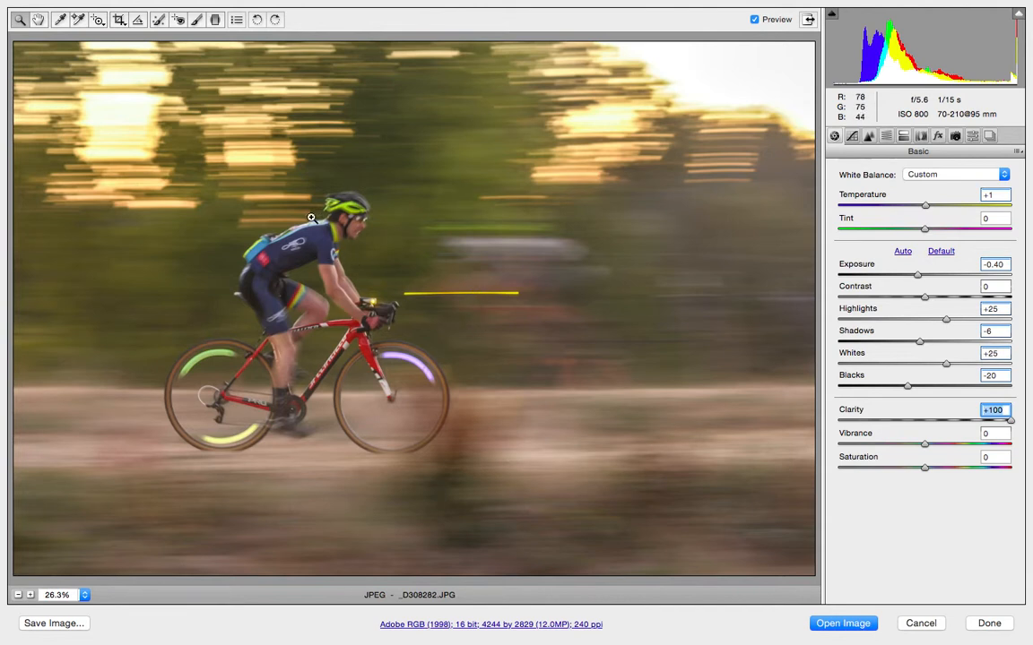
{"action": "left_click", "coordinate": [1009, 422]}
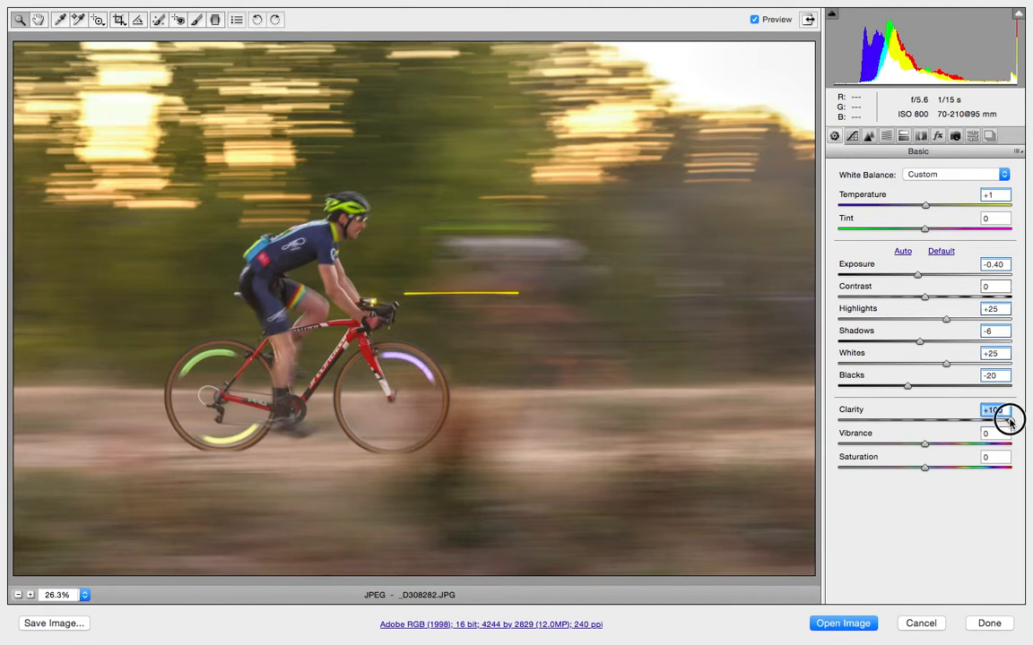
{"action": "left_click_drag", "start_coordinate": [1009, 421], "coordinate": [975, 421]}
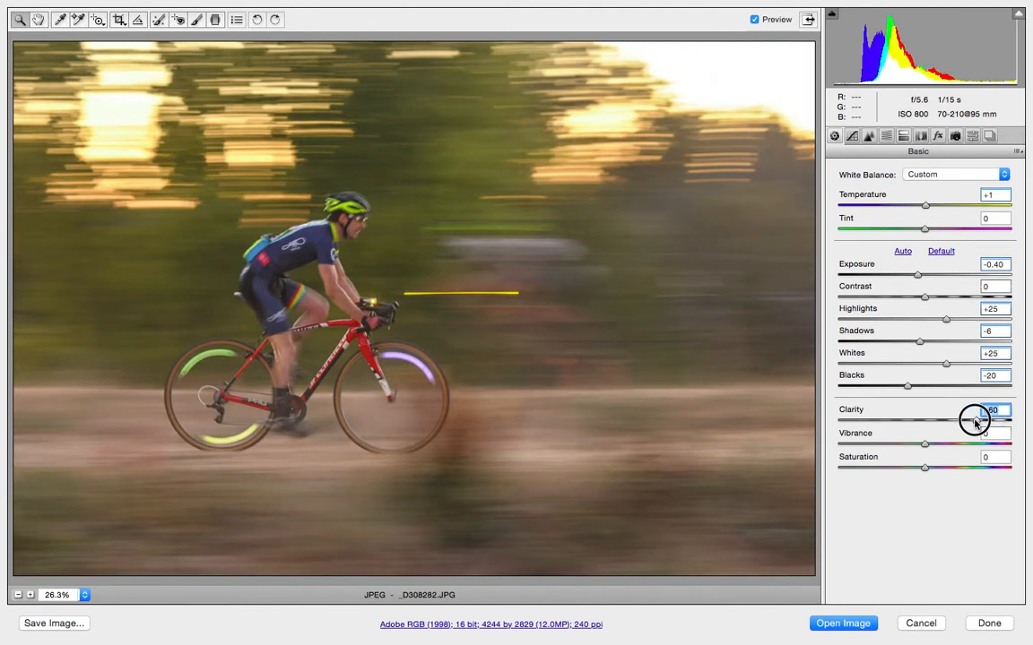
{"action": "left_click_drag", "start_coordinate": [975, 422], "coordinate": [975, 423]}
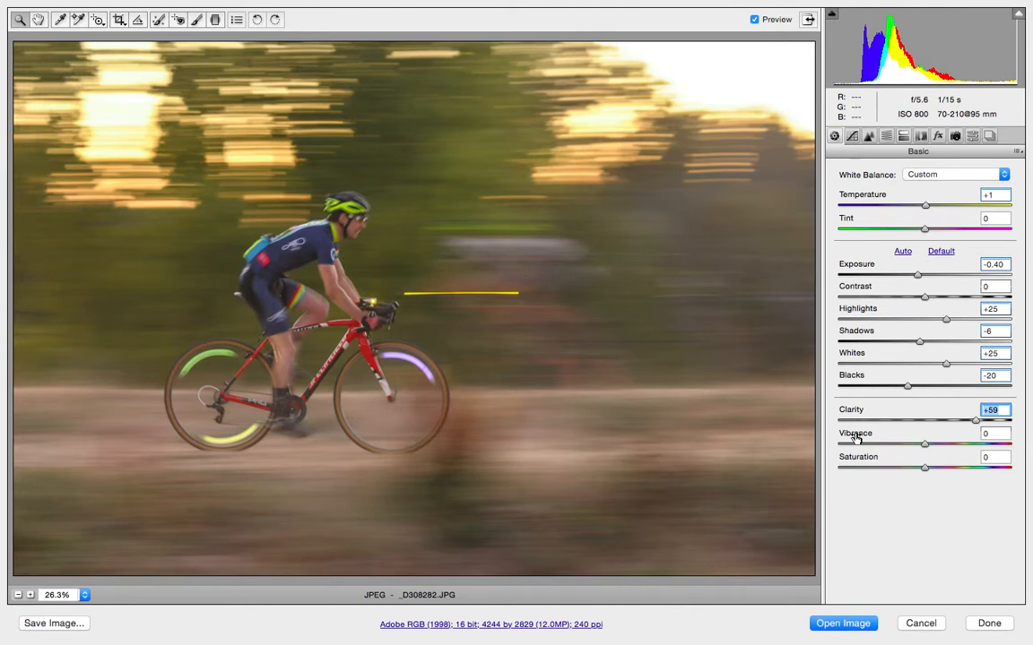
Try extreme color settings, with Vibrance at +100 and -100 and Saturation at -51 and +100, to compare their effects.
{"action": "left_click_drag", "start_coordinate": [856, 436], "coordinate": [957, 429]}
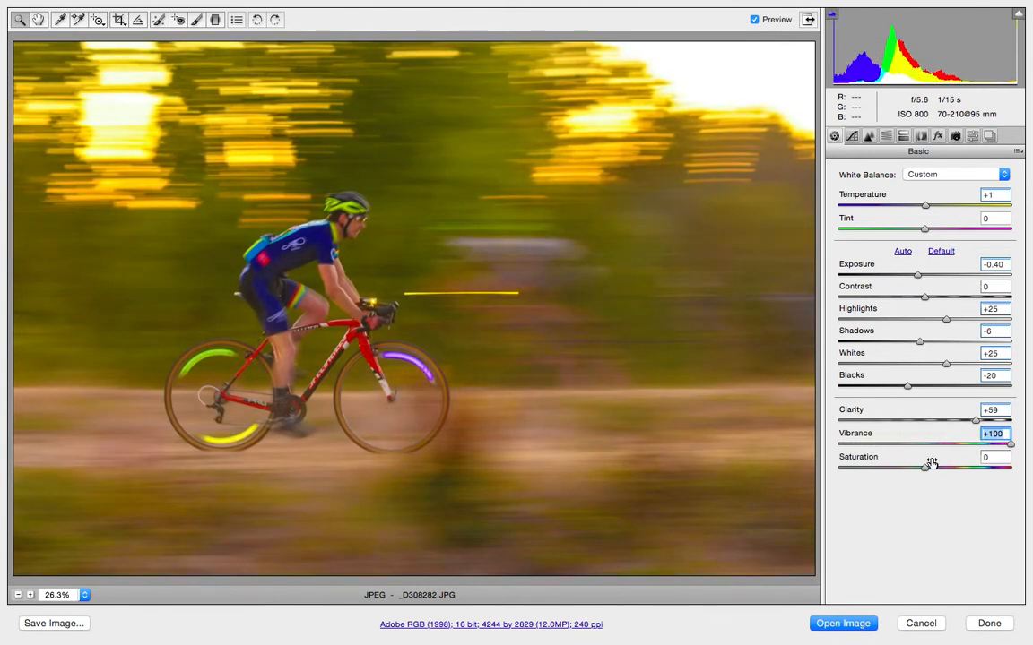
{"action": "left_click_drag", "start_coordinate": [924, 470], "coordinate": [879, 473]}
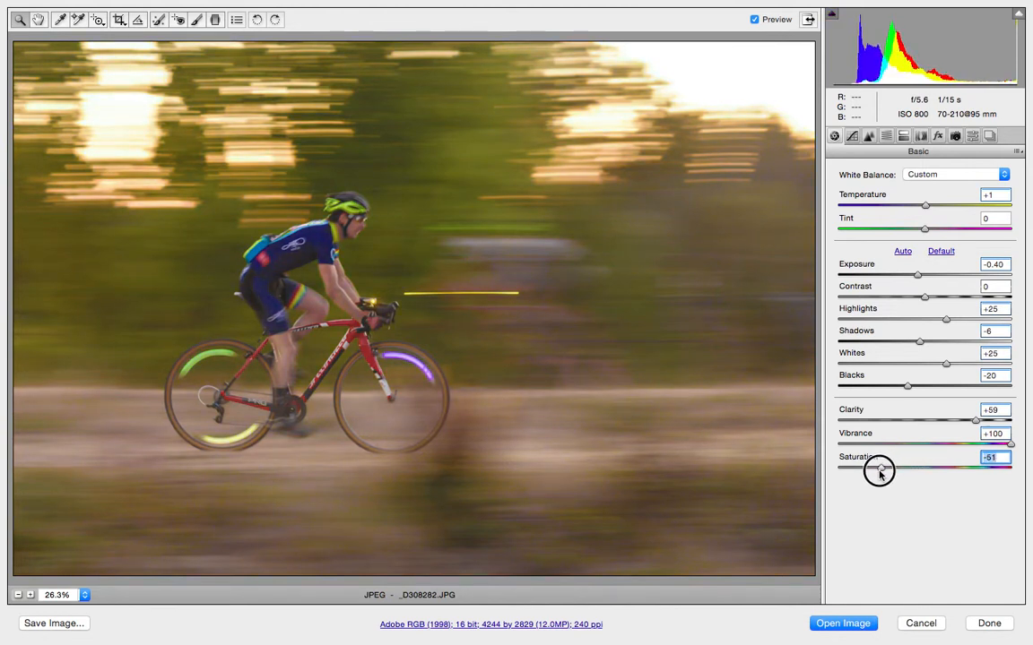
{"action": "left_click_drag", "start_coordinate": [879, 473], "coordinate": [925, 472]}
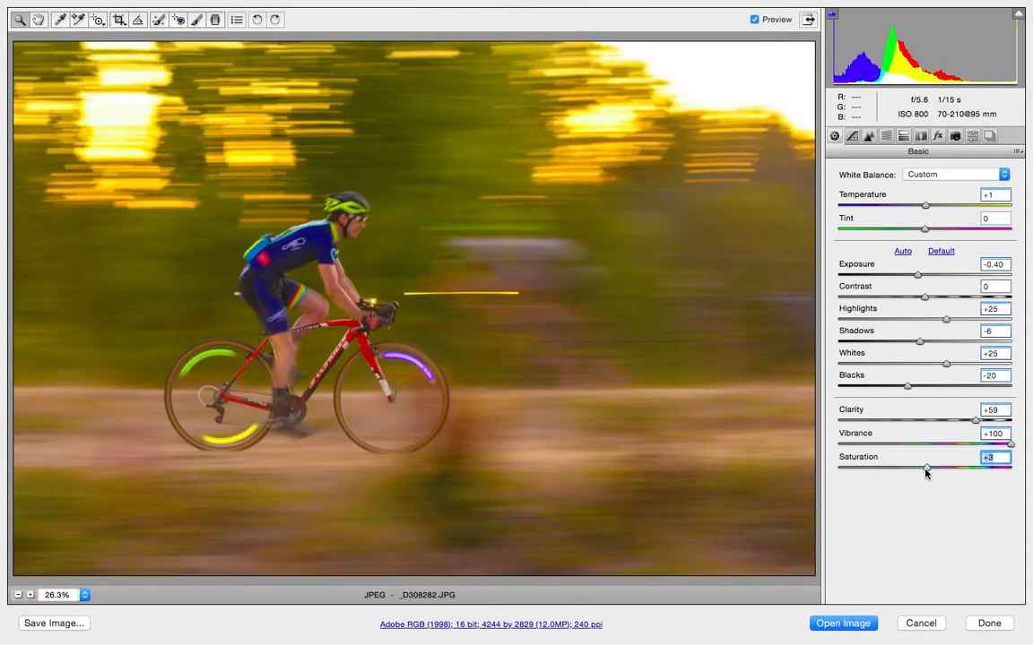
{"action": "left_click_drag", "start_coordinate": [1011, 444], "coordinate": [816, 450]}
{"action": "left_click_drag", "start_coordinate": [928, 471], "coordinate": [1020, 470]}
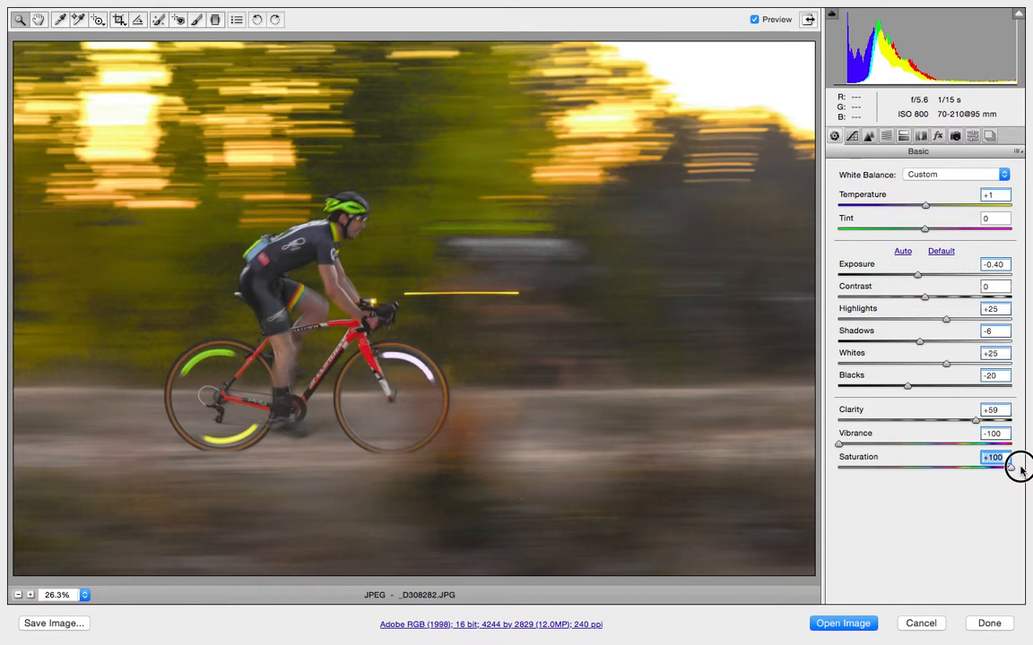
{"action": "left_click_drag", "start_coordinate": [1019, 468], "coordinate": [922, 463]}
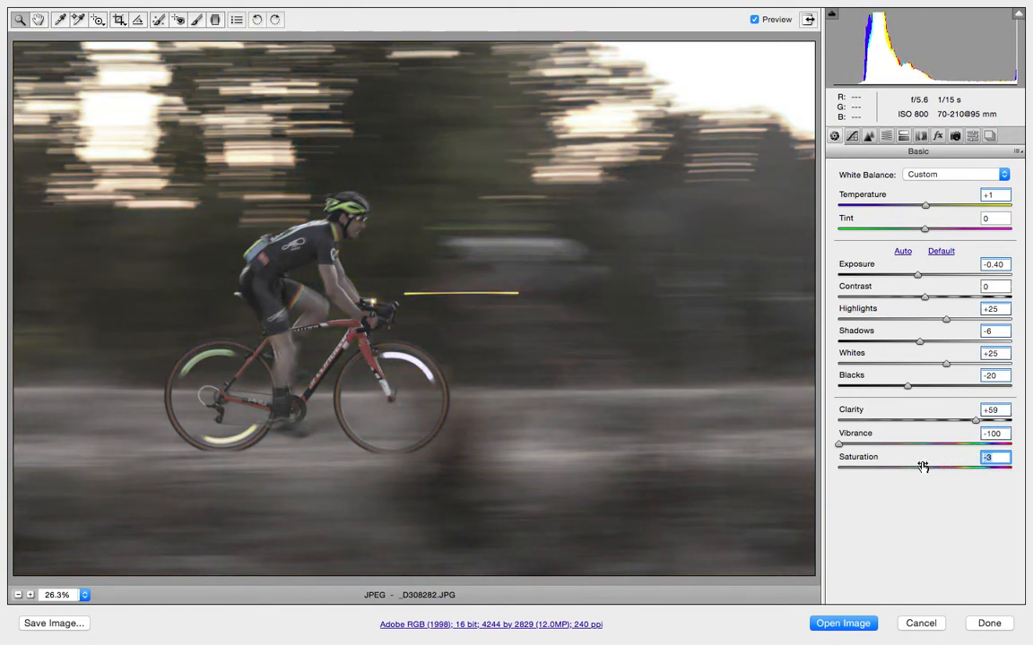
Set Vibrance to -21 and Saturation to +23, and finish the Camera Raw edit without opening the image.
{"action": "left_click_drag", "start_coordinate": [842, 448], "coordinate": [941, 475]}
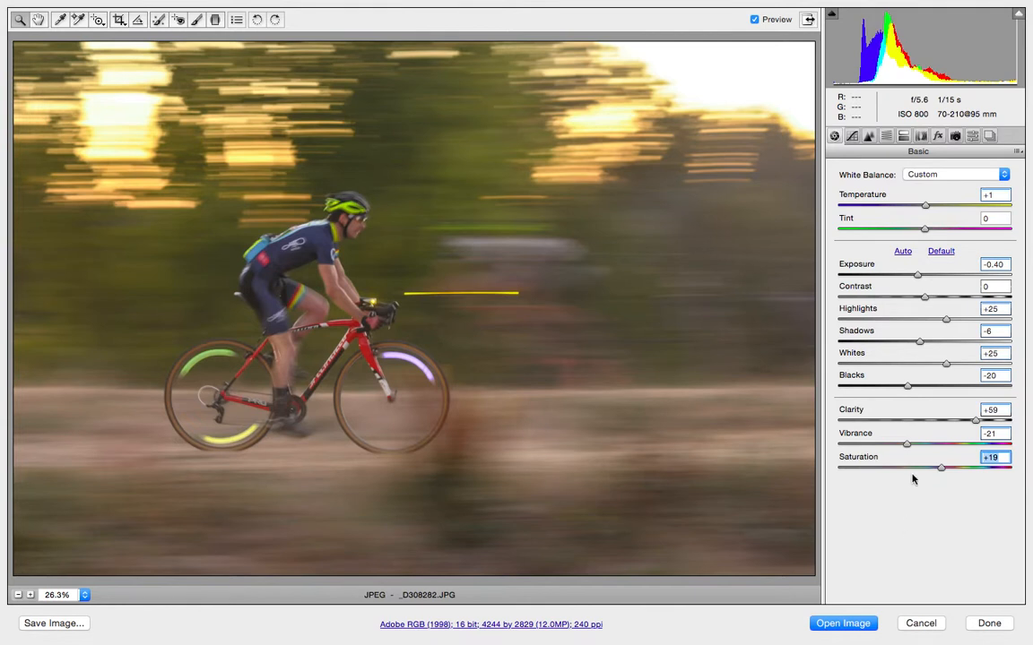
{"action": "left_click_drag", "start_coordinate": [941, 468], "coordinate": [942, 469]}
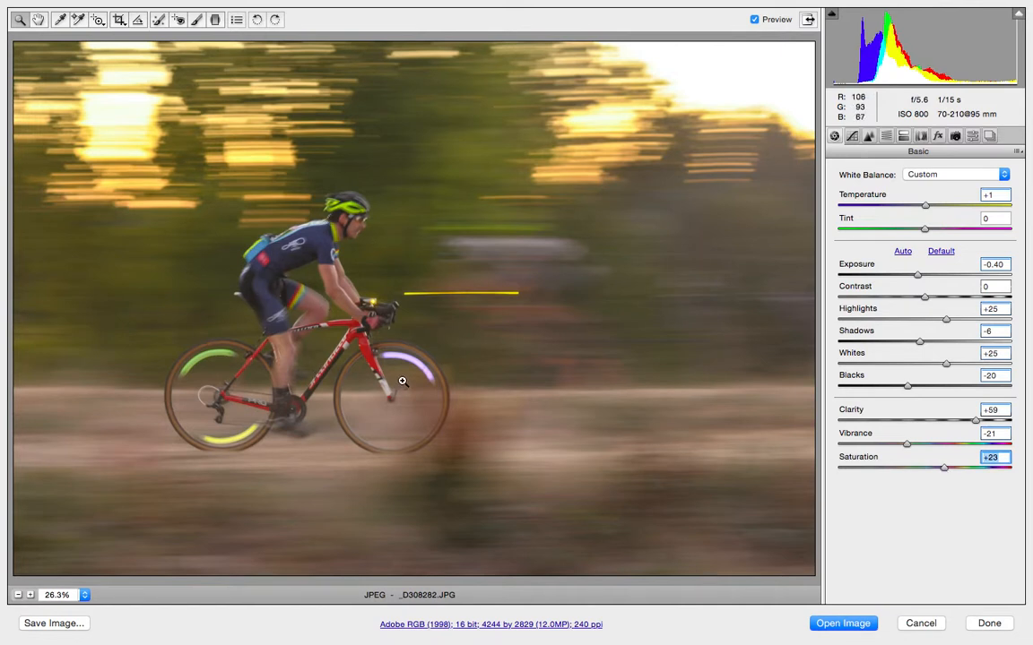
{"action": "left_click", "coordinate": [986, 623]}
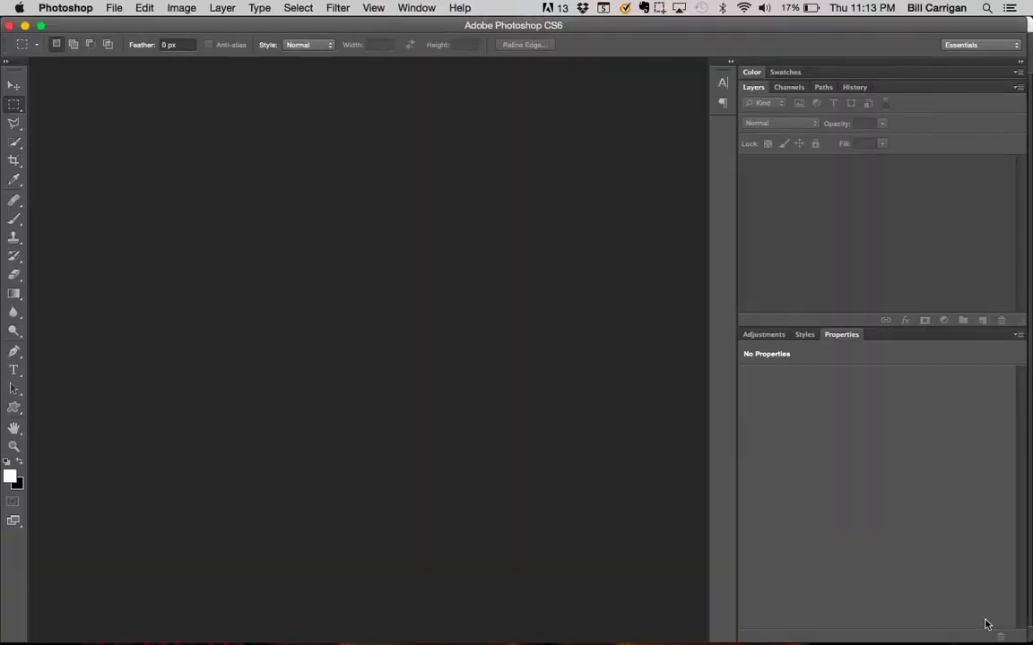